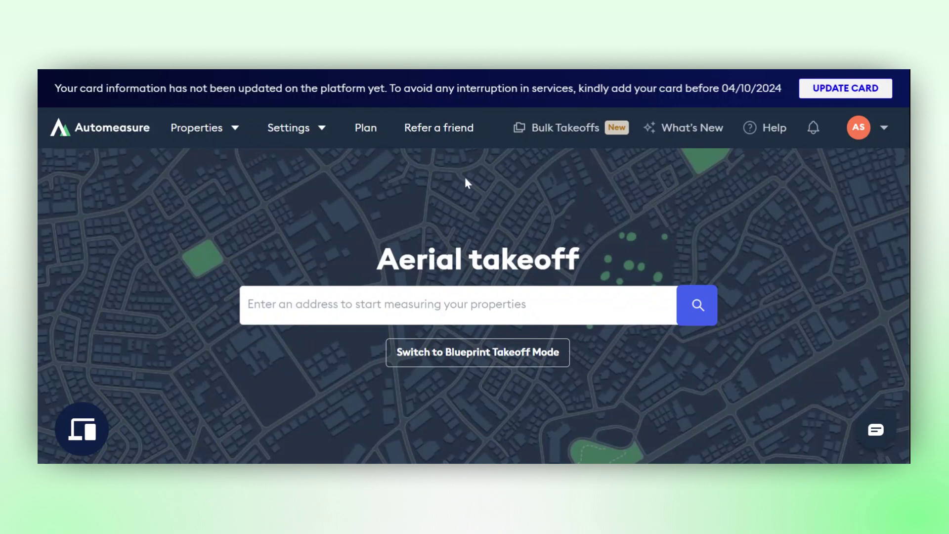
# Open the team settings and enter the new member's email address in the team invitation form
pyautogui.click(319, 130)
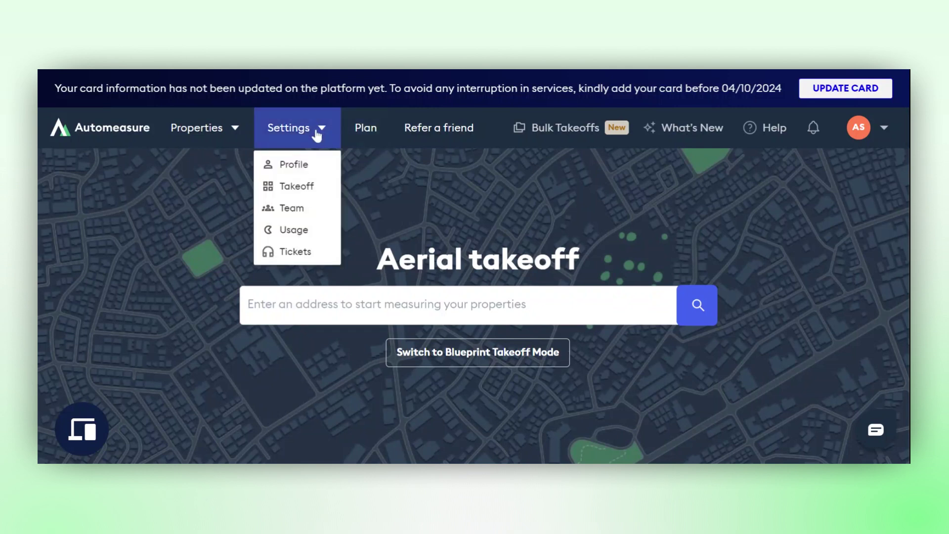
pyautogui.click(311, 209)
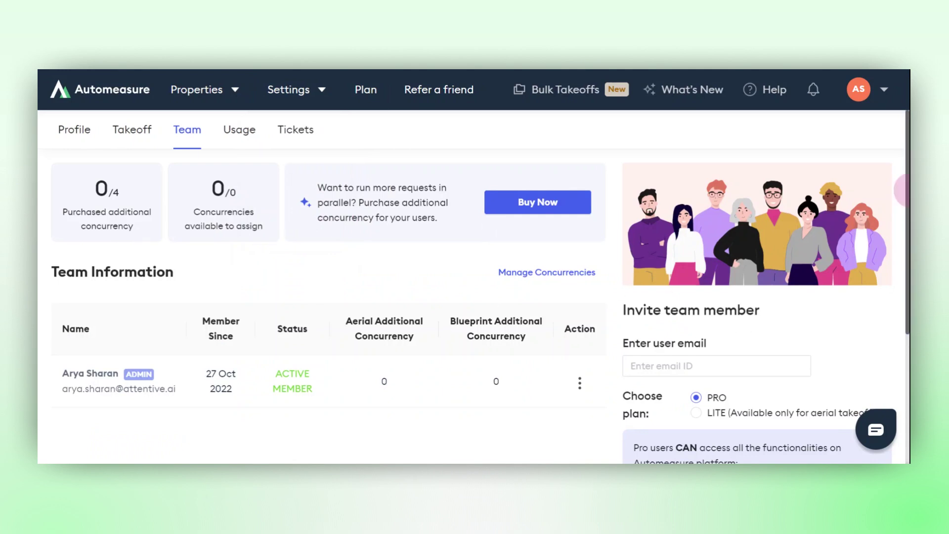
pyautogui.moveTo(908, 191); pyautogui.dragTo(908, 278)
pyautogui.click(670, 232)
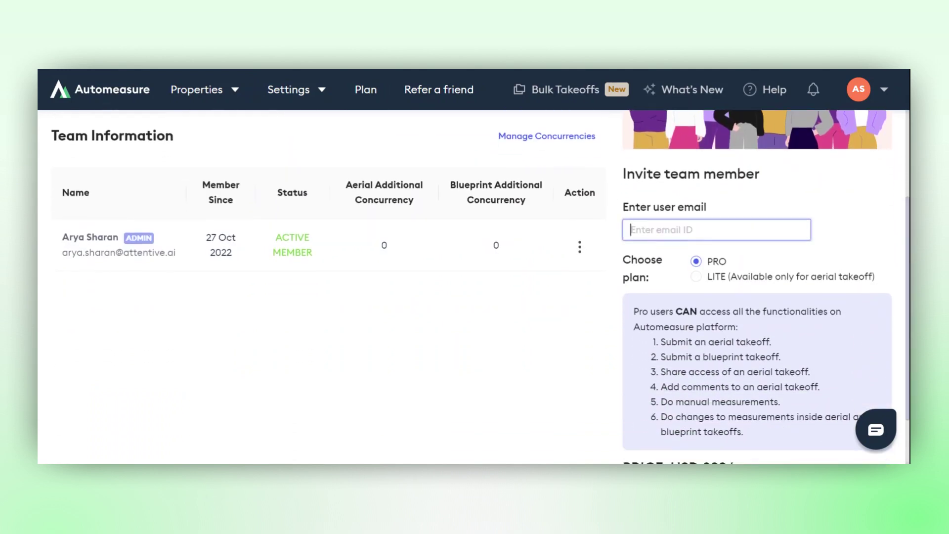
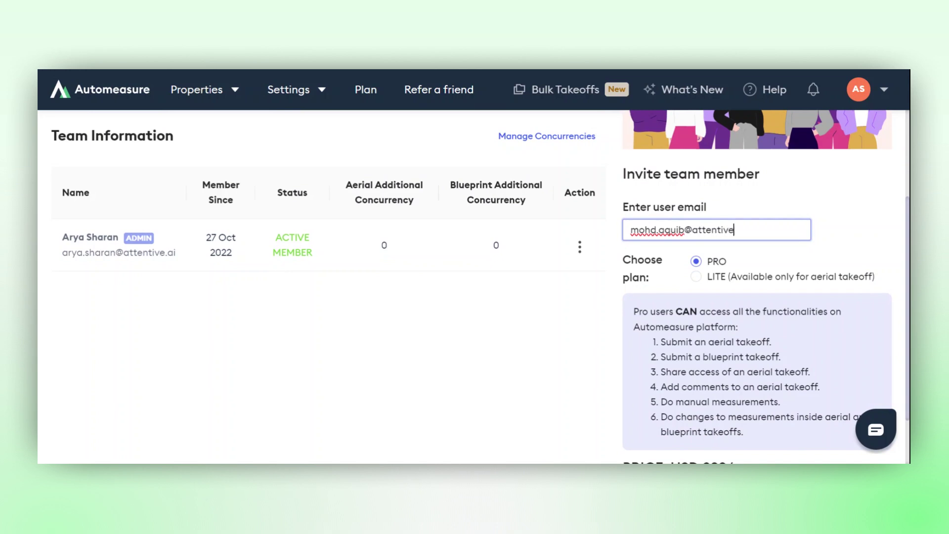
# Review the PRO plan's permissions, switch the invitation to LITE, and examine that plan's allowed tasks, restricted tasks and price
pyautogui.moveTo(634, 311); pyautogui.dragTo(779, 435)
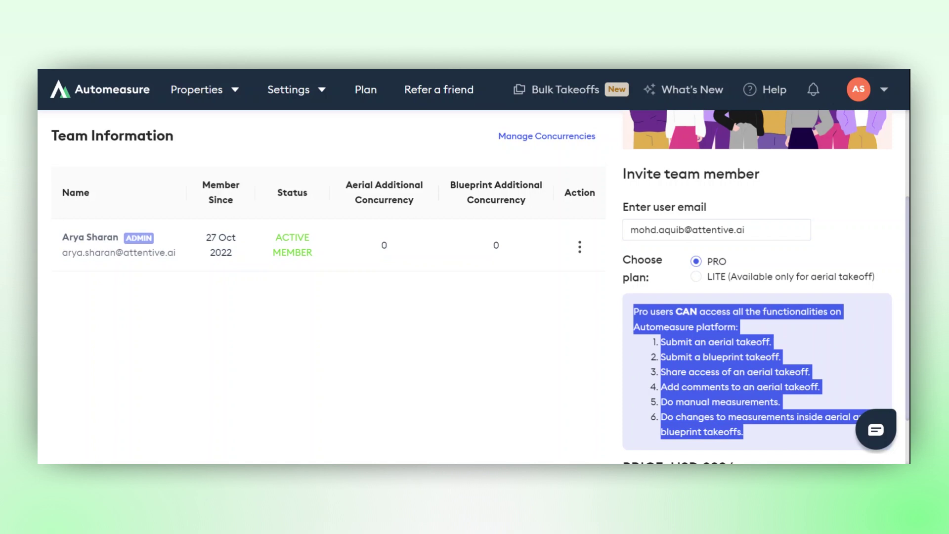
pyautogui.click(696, 276)
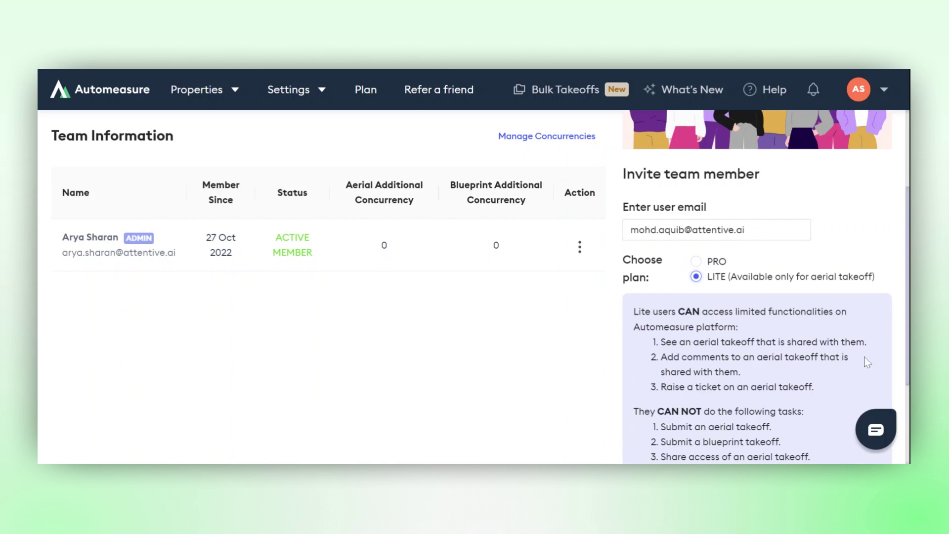
pyautogui.moveTo(907, 341); pyautogui.dragTo(869, 380)
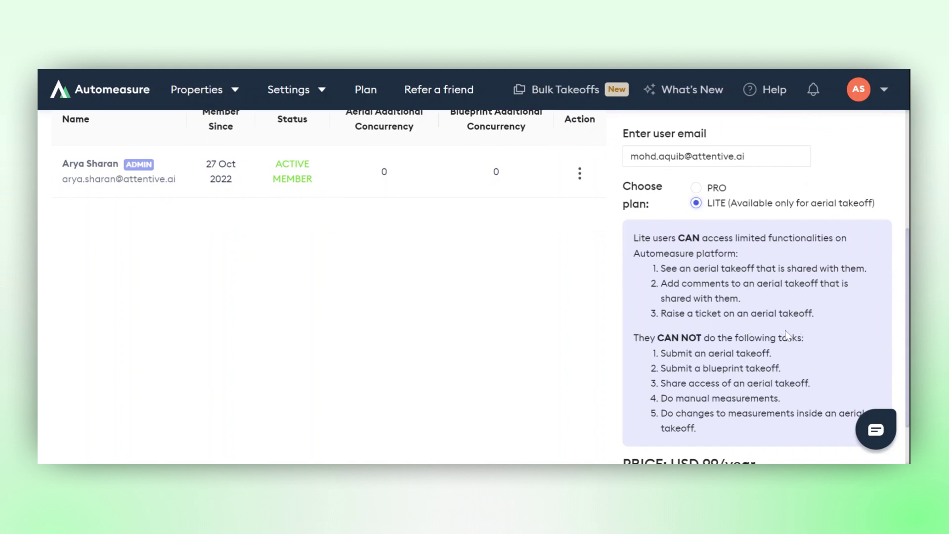
pyautogui.moveTo(635, 338); pyautogui.dragTo(742, 434)
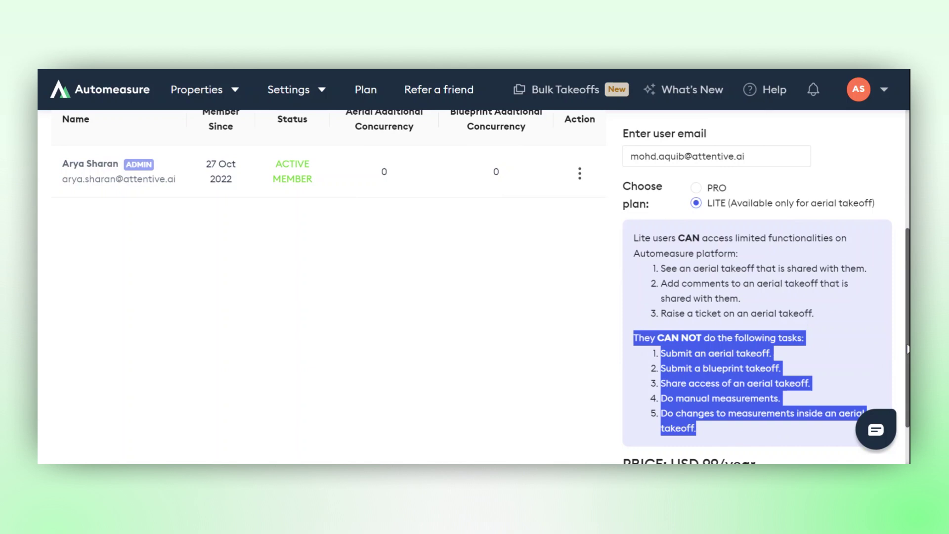
pyautogui.scroll(-2, 907, 349)
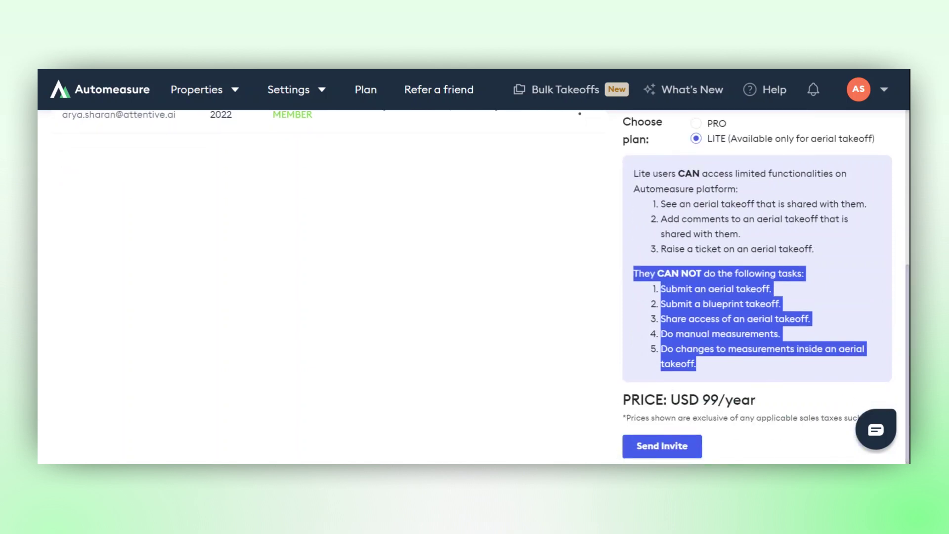
# Choose the PRO plan for the new team member and send the invitation
pyautogui.click(696, 124)
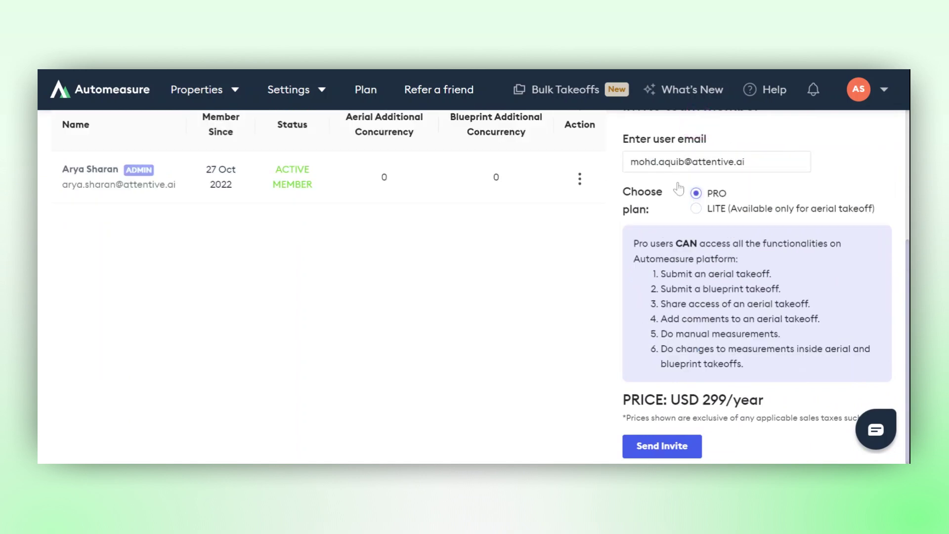
pyautogui.click(667, 446)
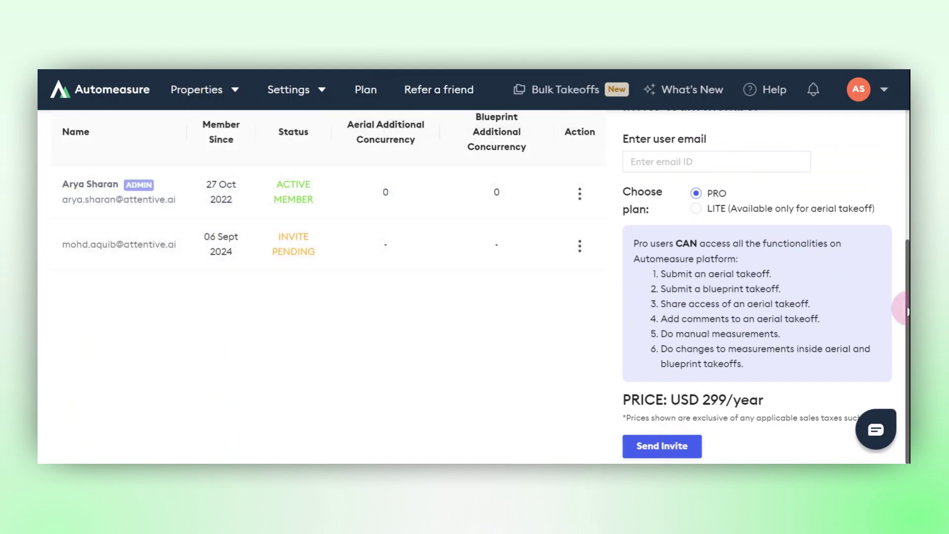
pyautogui.moveTo(908, 309); pyautogui.dragTo(907, 216)
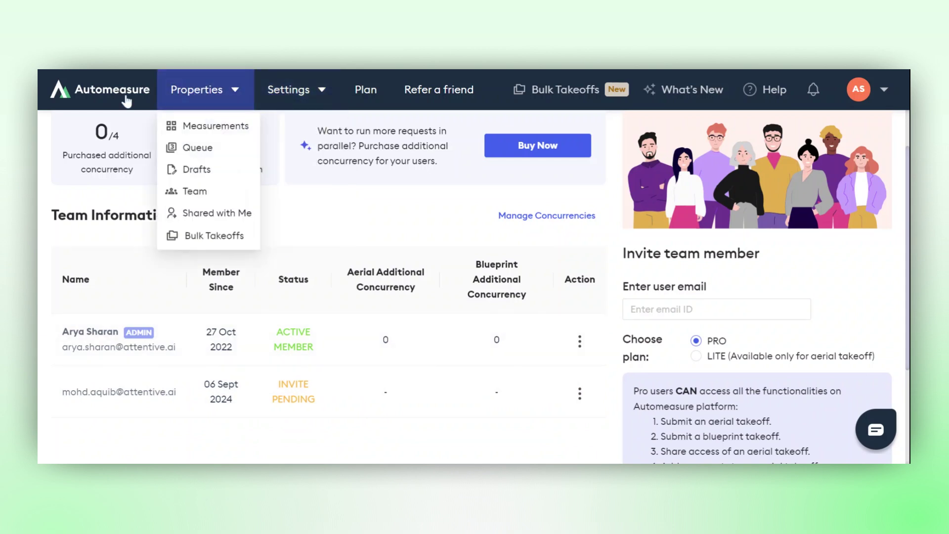
# Return to the home page, search for the property's address for an aerial takeoff, and bring up its takeoff confirmation details
pyautogui.click(120, 95)
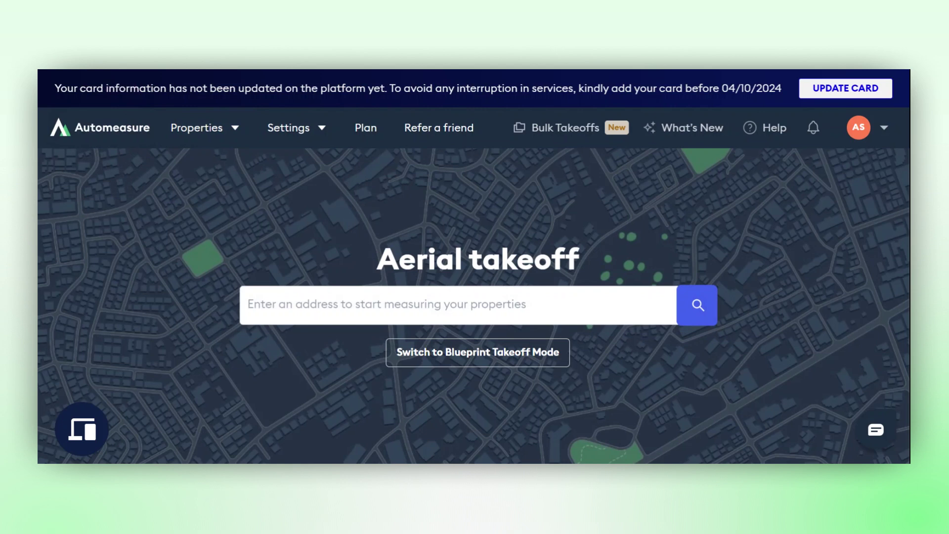
pyautogui.click(479, 319)
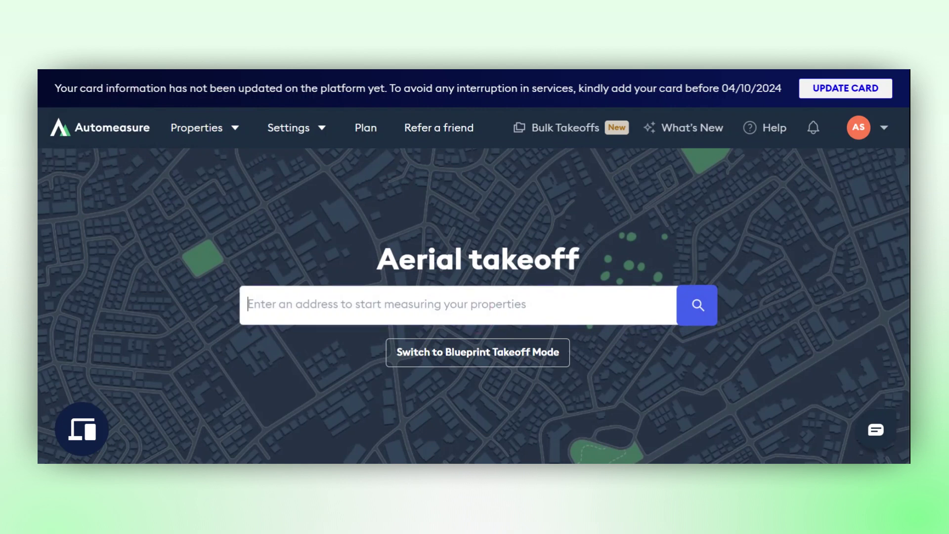
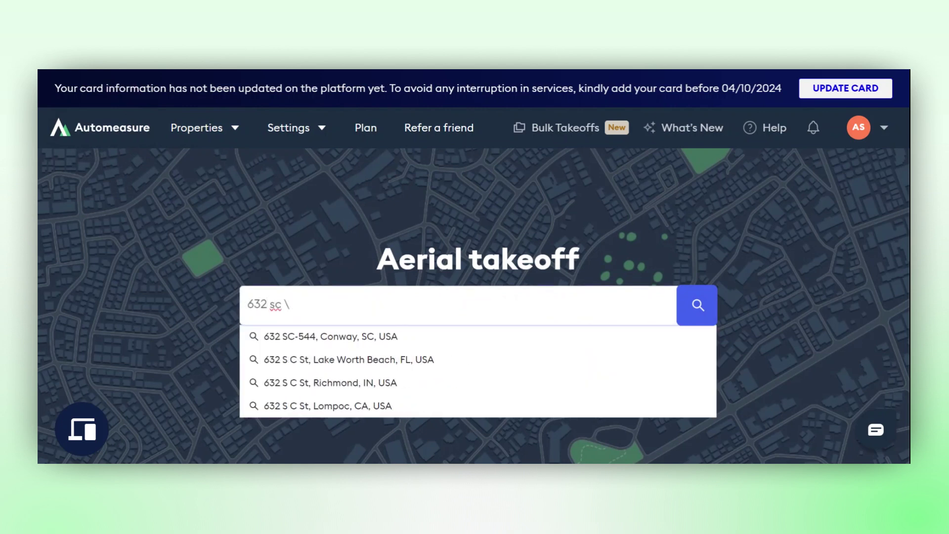
pyautogui.write('hin')
pyautogui.press('Down')
pyautogui.press('Return')
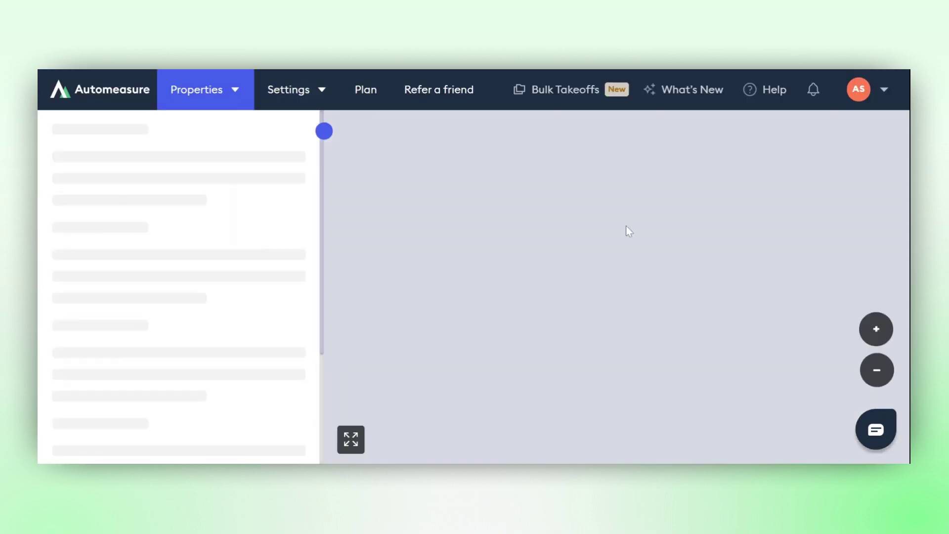
pyautogui.click(181, 416)
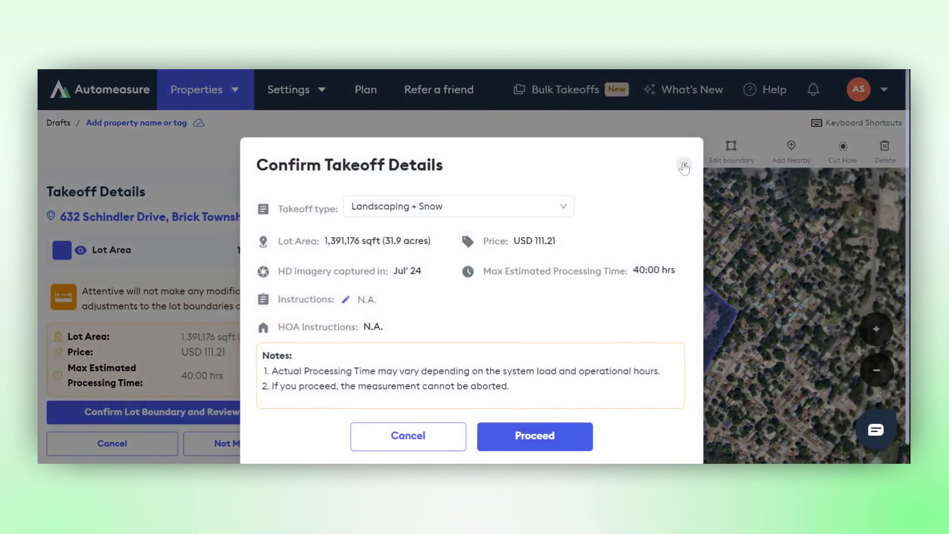
# Dismiss the takeoff confirmation without proceeding and open the queue of property requests
pyautogui.click(684, 164)
pyautogui.click(307, 90)
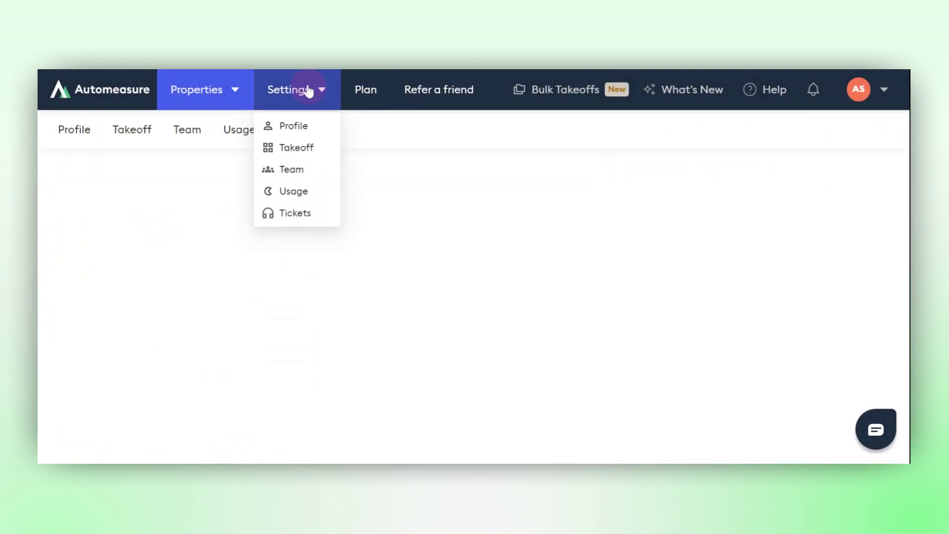
pyautogui.click(233, 91)
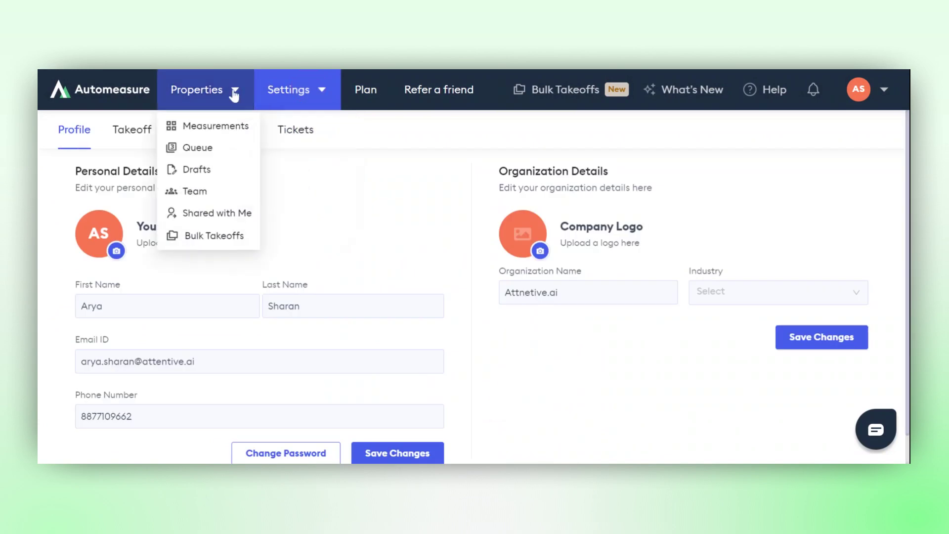
pyautogui.click(226, 148)
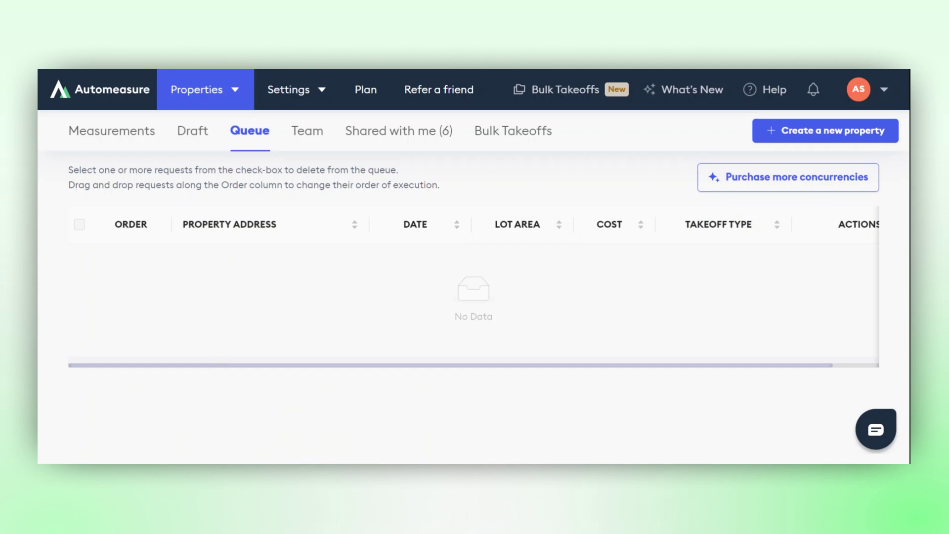
# Return to the team settings, check the additional concurrencies assignable to the admin, and close the assignment dialog
pyautogui.moveTo(288, 94)
pyautogui.click(310, 168)
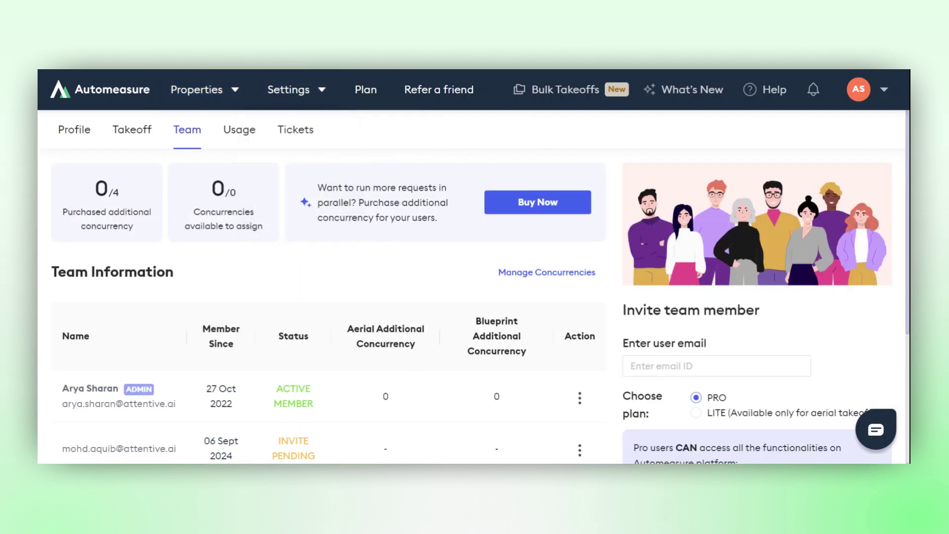
pyautogui.scroll(-2, 798, 336)
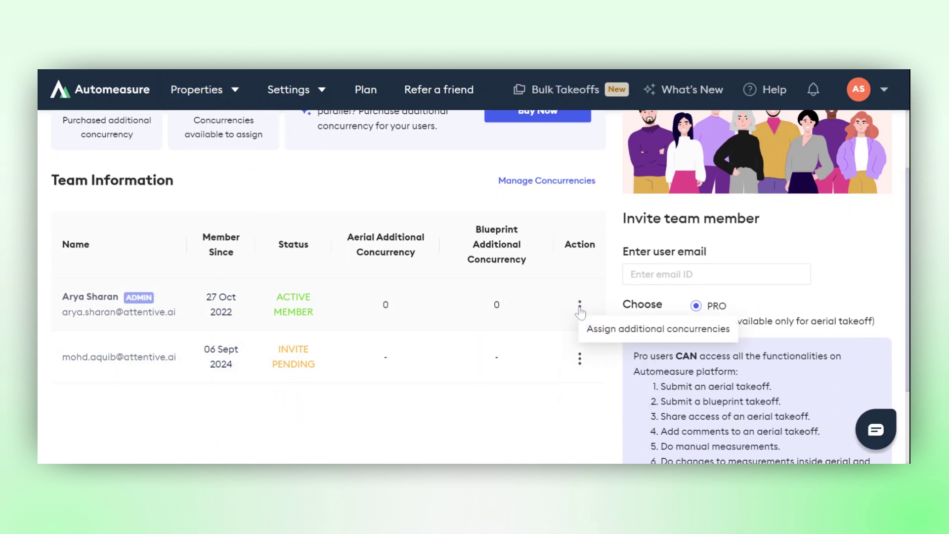
pyautogui.click(603, 335)
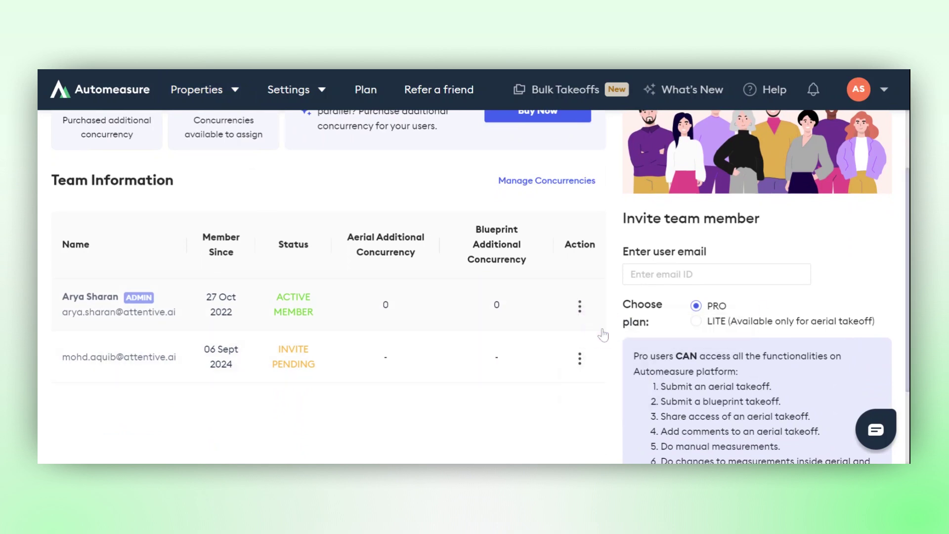
pyautogui.click(463, 327)
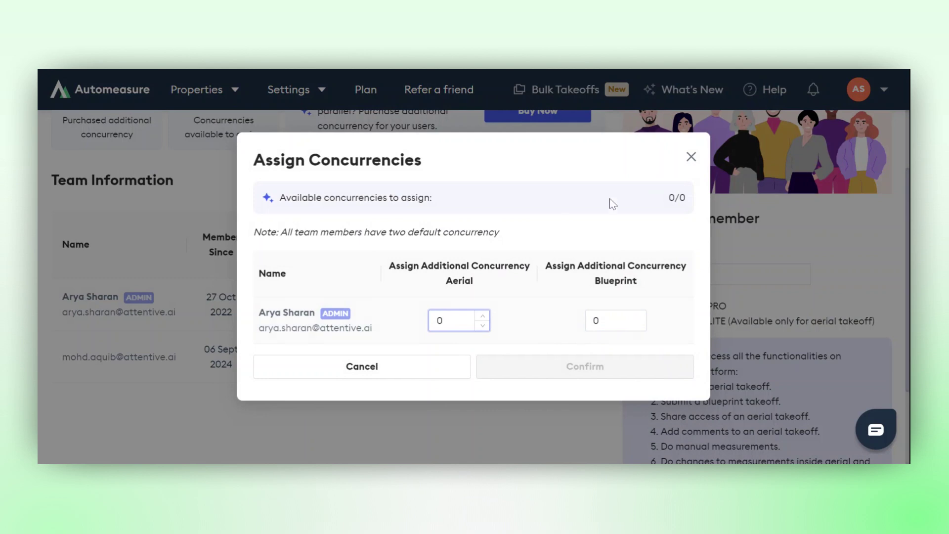
pyautogui.click(691, 158)
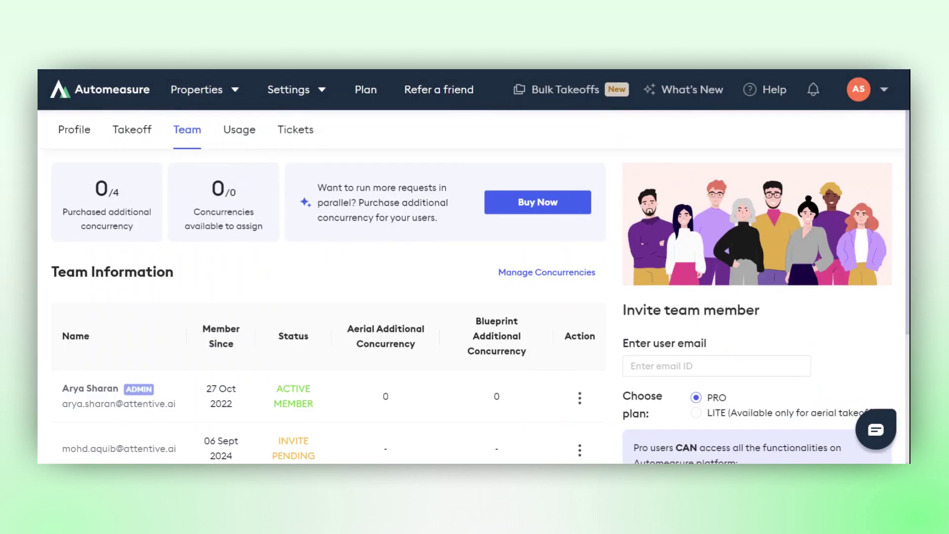
# Try to raise the admin's additional aerial concurrency, and close the assignment dialog without confirming
pyautogui.click(579, 398)
pyautogui.click(598, 421)
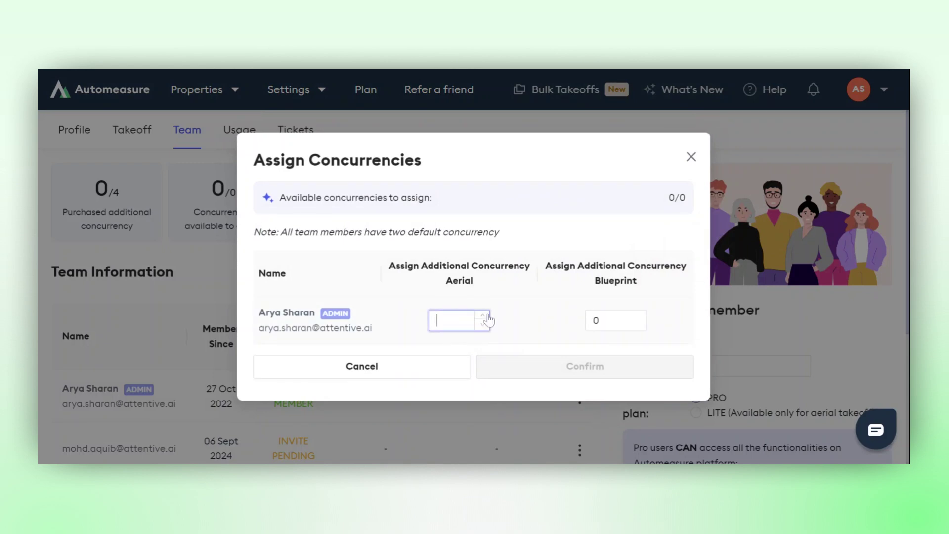
pyautogui.click(483, 316)
pyautogui.click(482, 316)
pyautogui.click(697, 158)
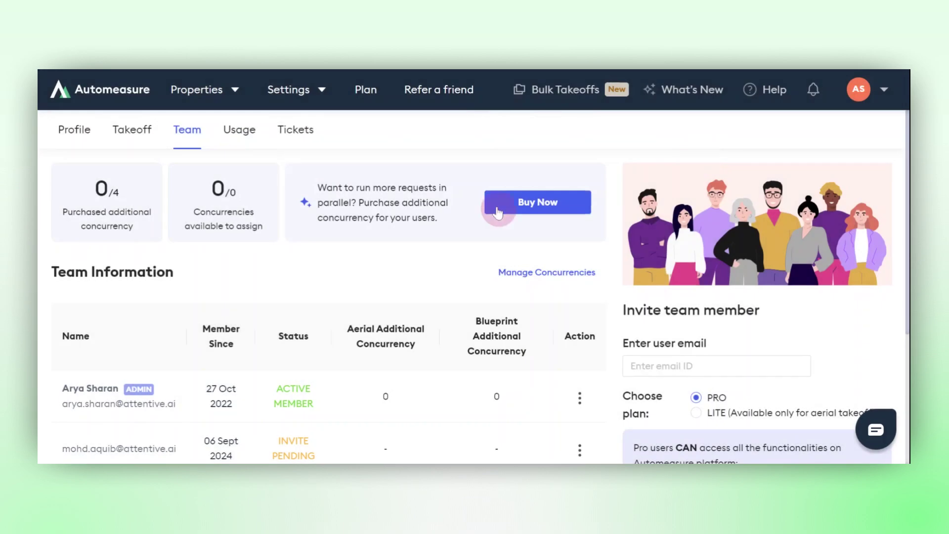
# Purchase 4 additional concurrencies and assign 2 of them to the admin as additional aerial concurrency
pyautogui.click(499, 205)
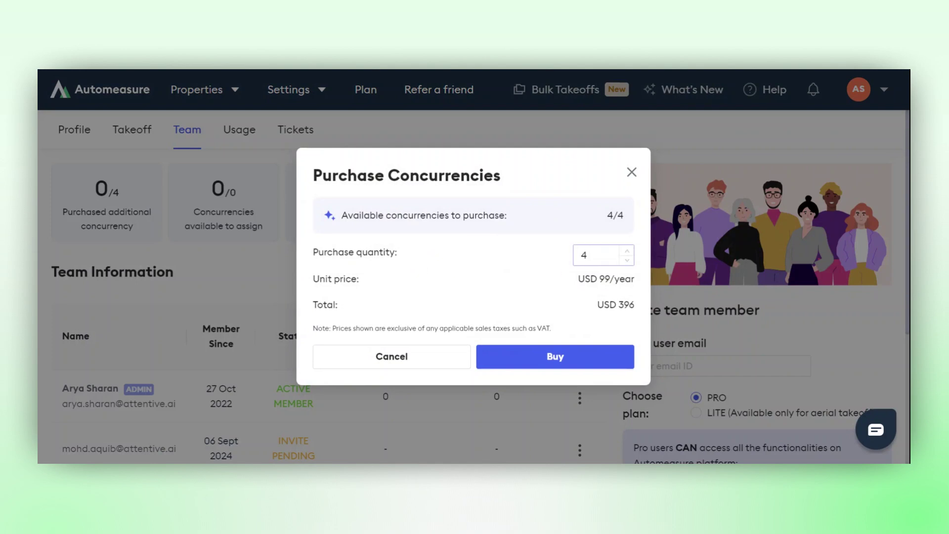
pyautogui.click(556, 357)
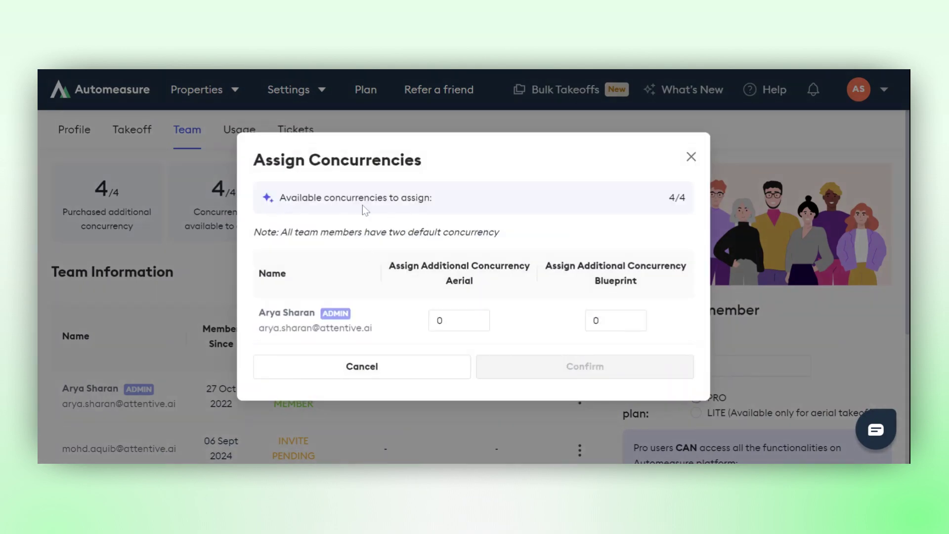
pyautogui.click(457, 318)
pyautogui.press('BackSpace')
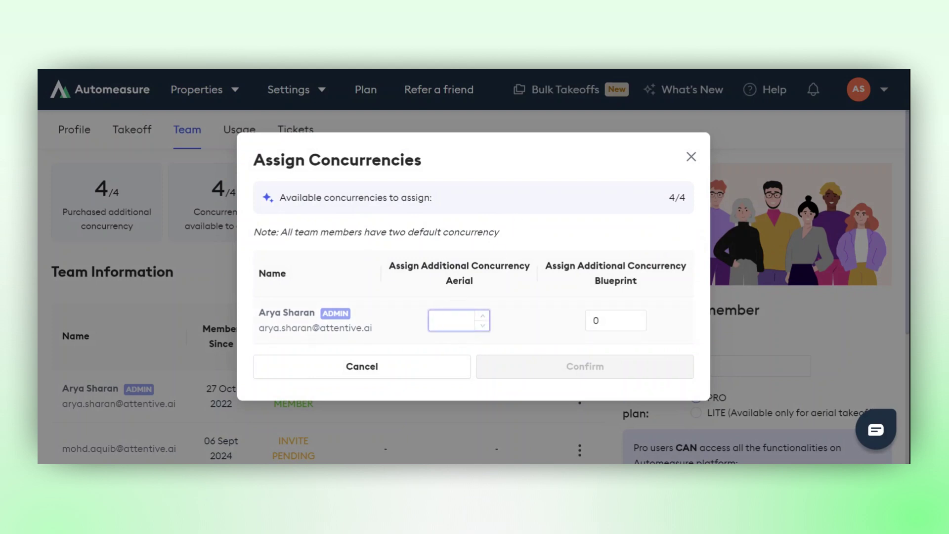
pyautogui.write('2')
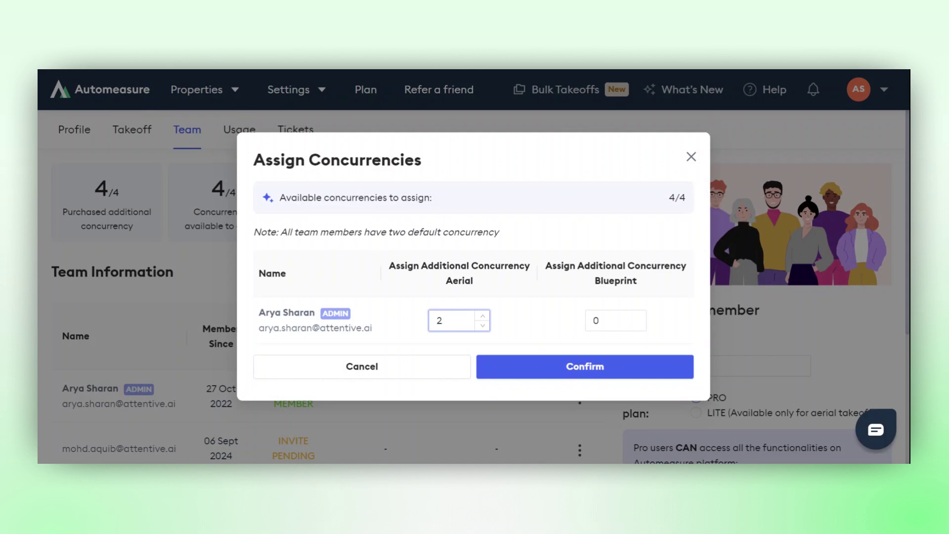
pyautogui.click(584, 376)
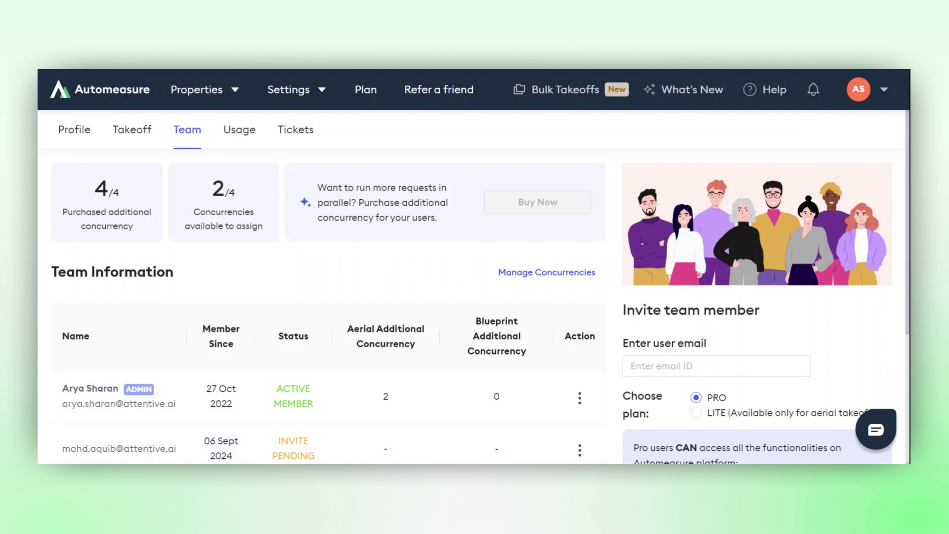
pyautogui.scroll(-3, 474, 287)
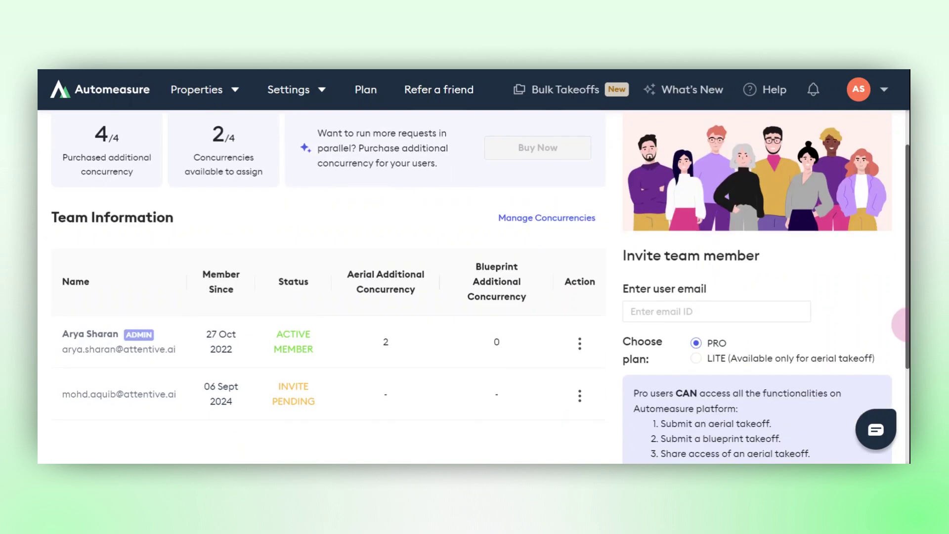
pyautogui.scroll(3, 905, 302)
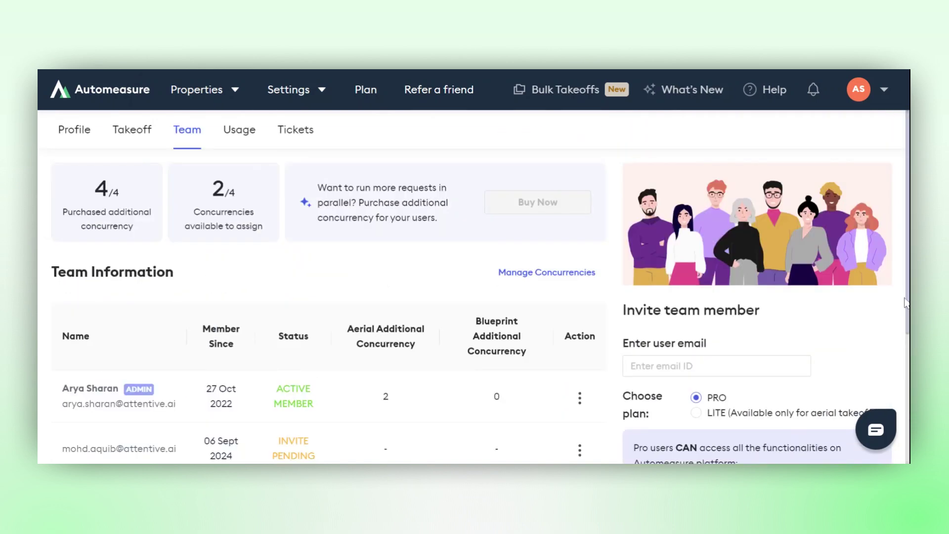